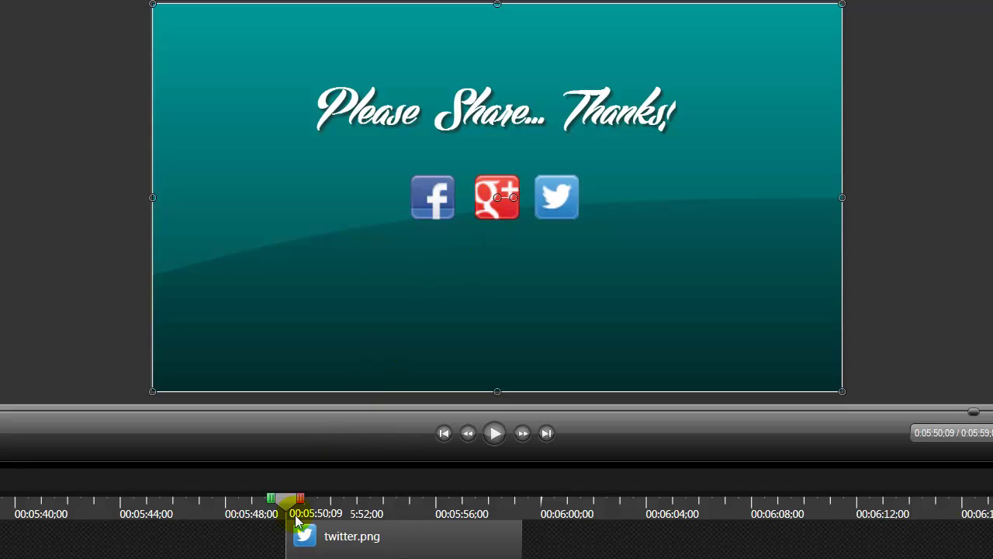
Step: Mark the icon section on the ruler, ending at 5:58;09, and preview the rocking, spinning icons
{"action": "left_click", "coordinate": [376, 508]}
{"action": "left_click_drag", "start_coordinate": [376, 508], "coordinate": [497, 505]}
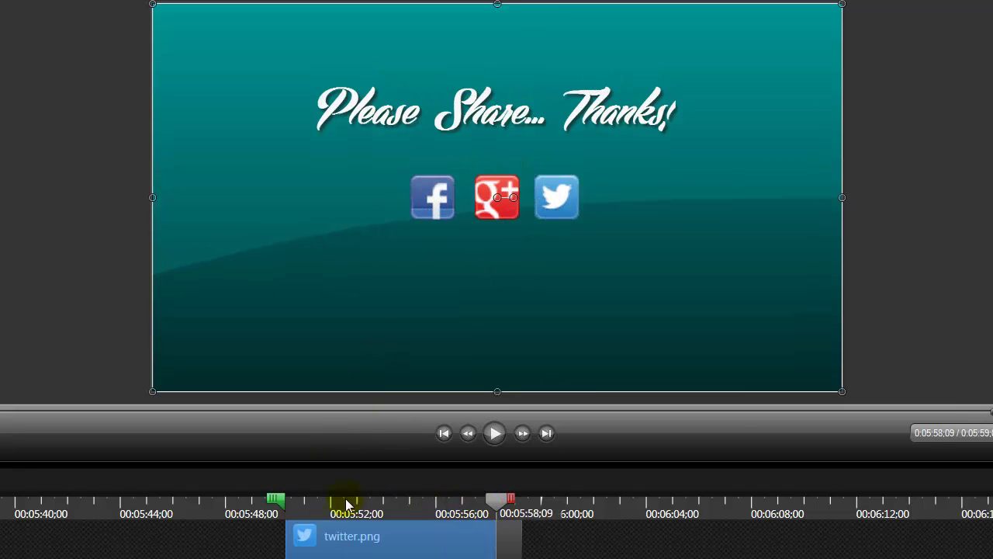
{"action": "left_click_drag", "start_coordinate": [275, 502], "coordinate": [307, 504]}
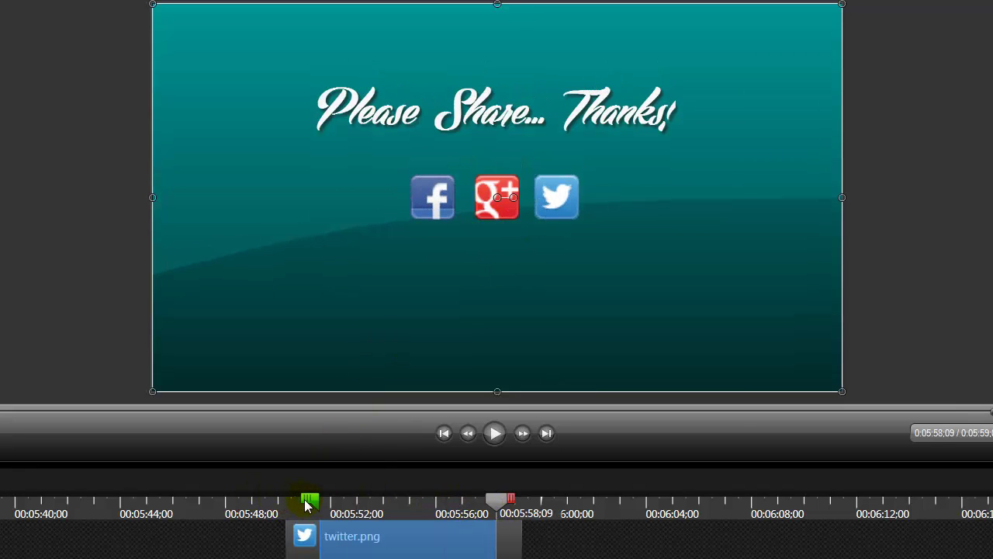
{"action": "left_click", "coordinate": [494, 433]}
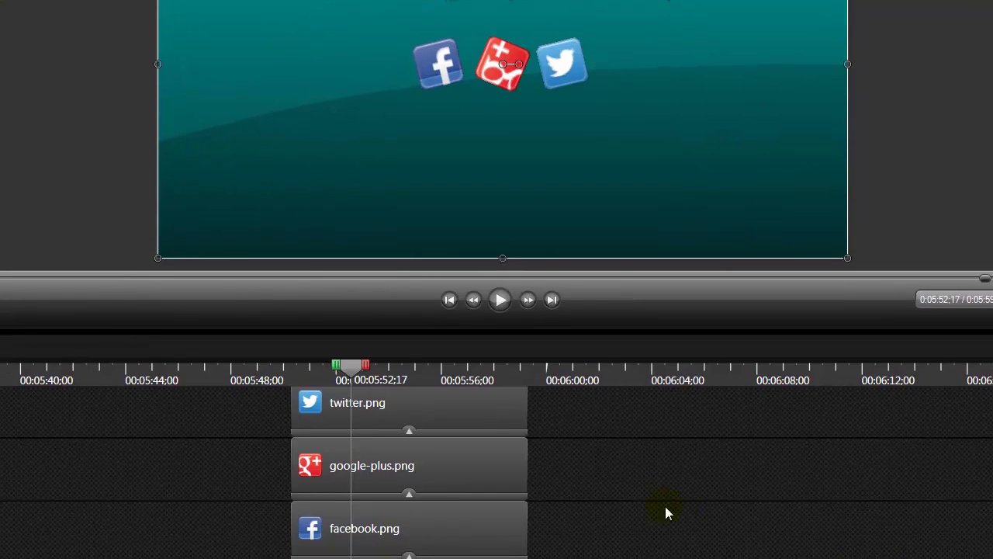
Step: Marquee-select and delete the Twitter, Google+ and Facebook clips, undo once, then select the title card clip
{"action": "left_click", "coordinate": [665, 506]}
{"action": "left_click_drag", "start_coordinate": [582, 523], "coordinate": [295, 404]}
{"action": "key", "text": "Delete"}
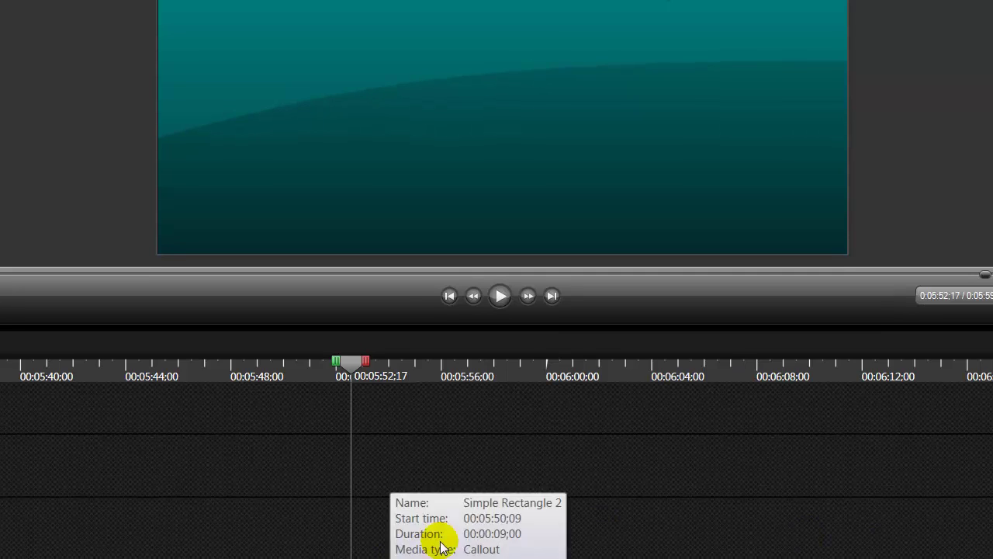
{"action": "key", "text": "ctrl+z"}
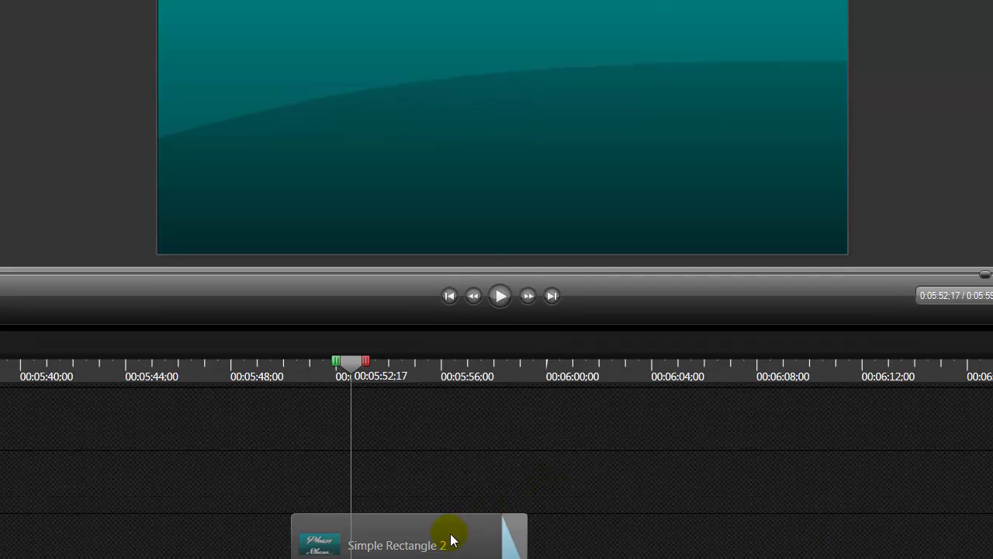
{"action": "left_click", "coordinate": [450, 536]}
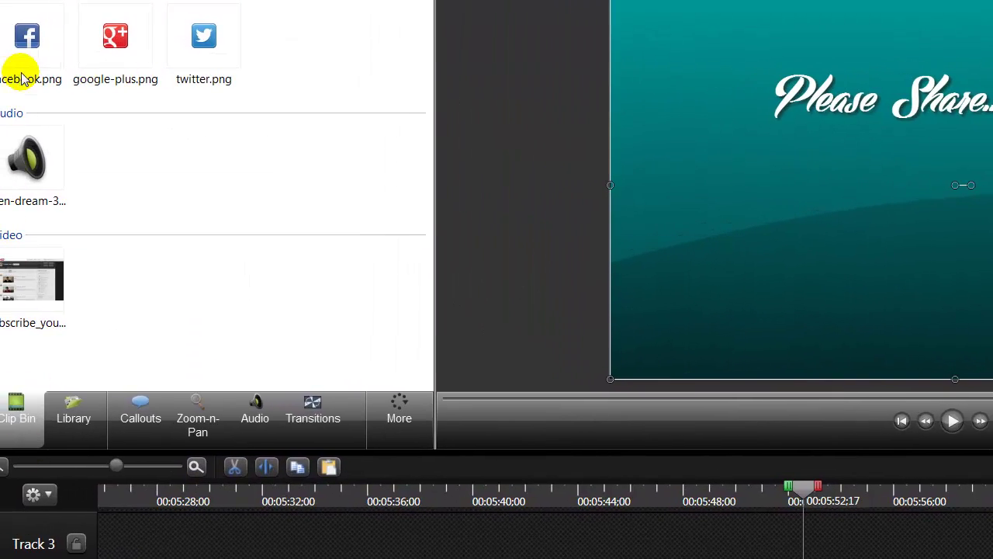
Step: Drag facebook.png and google-plus.png from the Clip Bin onto the timeline above the title card
{"action": "left_click", "coordinate": [28, 39]}
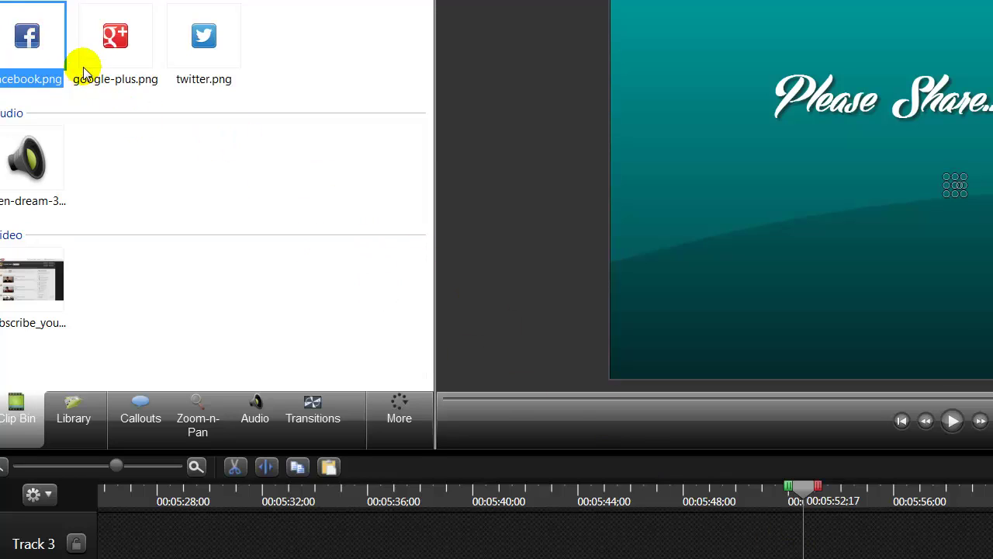
{"action": "left_click", "coordinate": [114, 41]}
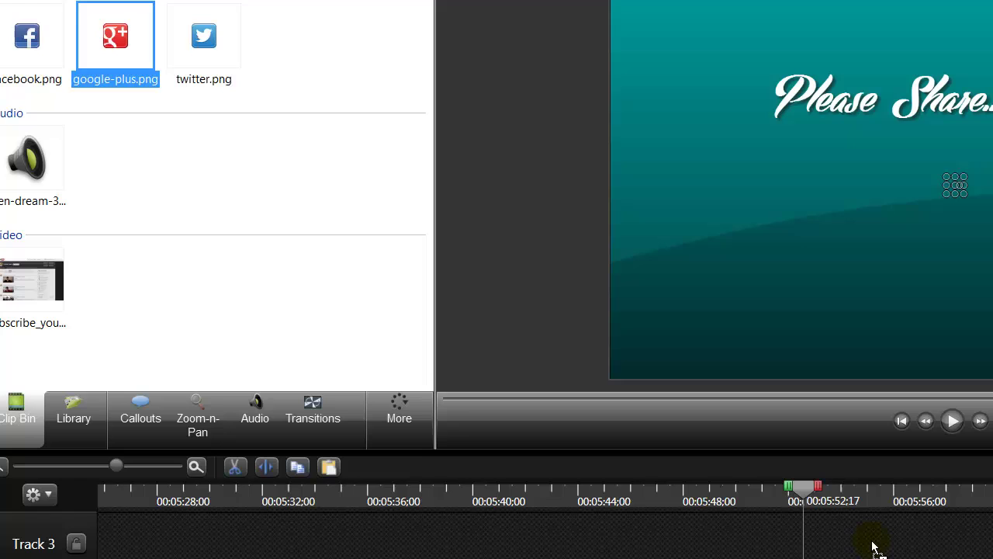
{"action": "left_click_drag", "start_coordinate": [873, 547], "coordinate": [873, 546]}
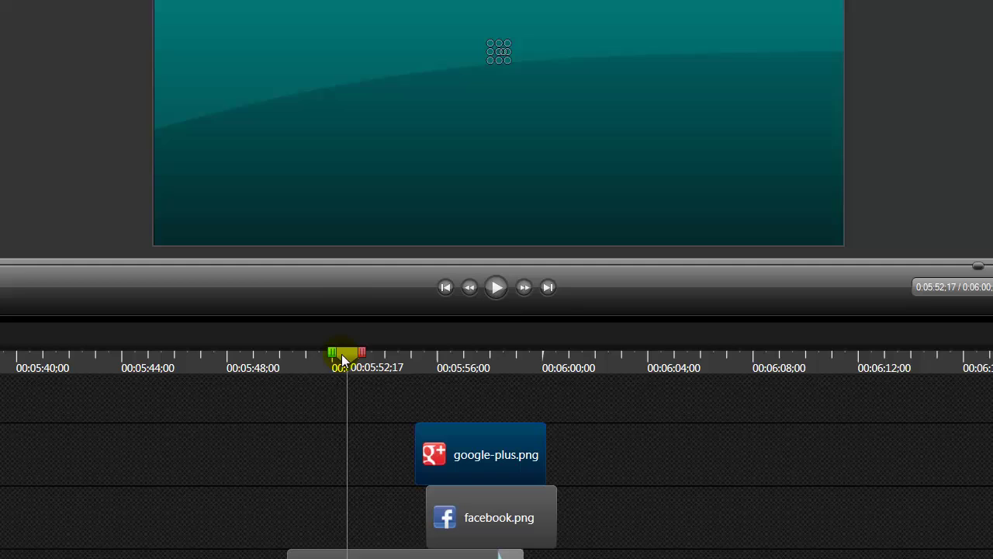
Step: Snap both icon clips to start at 5:50;09 and extend them to the title card's end
{"action": "left_click_drag", "start_coordinate": [341, 361], "coordinate": [292, 364]}
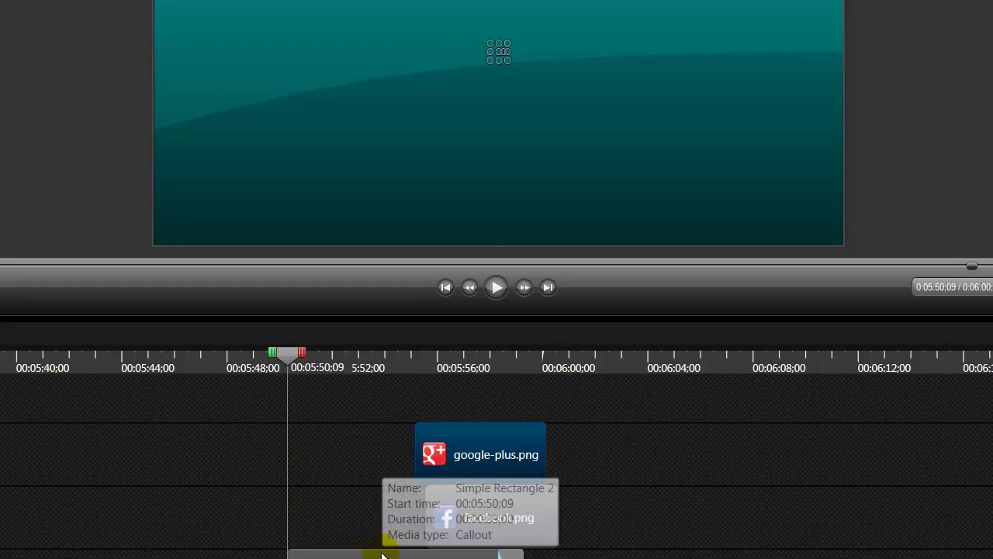
{"action": "left_click", "coordinate": [492, 501]}
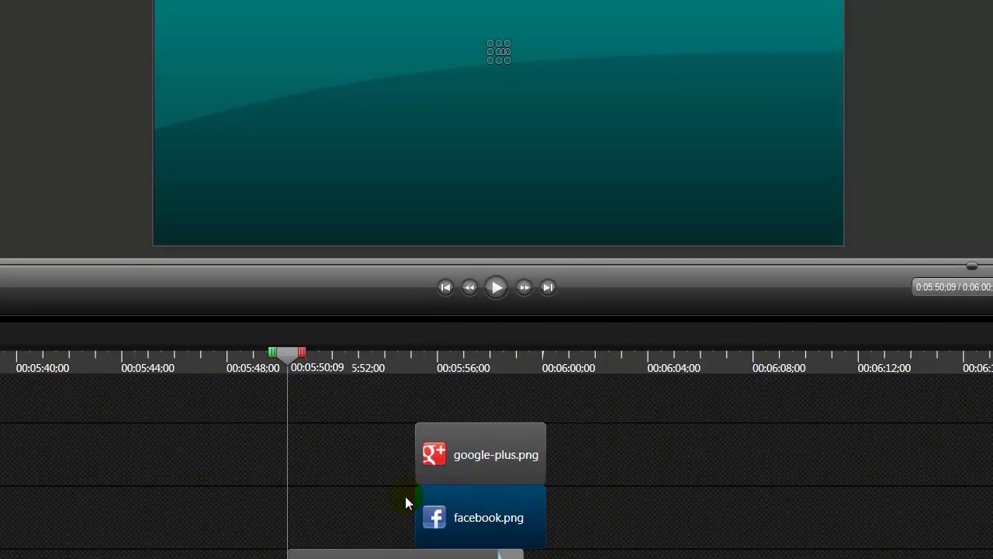
{"action": "left_click_drag", "start_coordinate": [405, 503], "coordinate": [357, 501]}
{"action": "left_click_drag", "start_coordinate": [492, 437], "coordinate": [366, 437]}
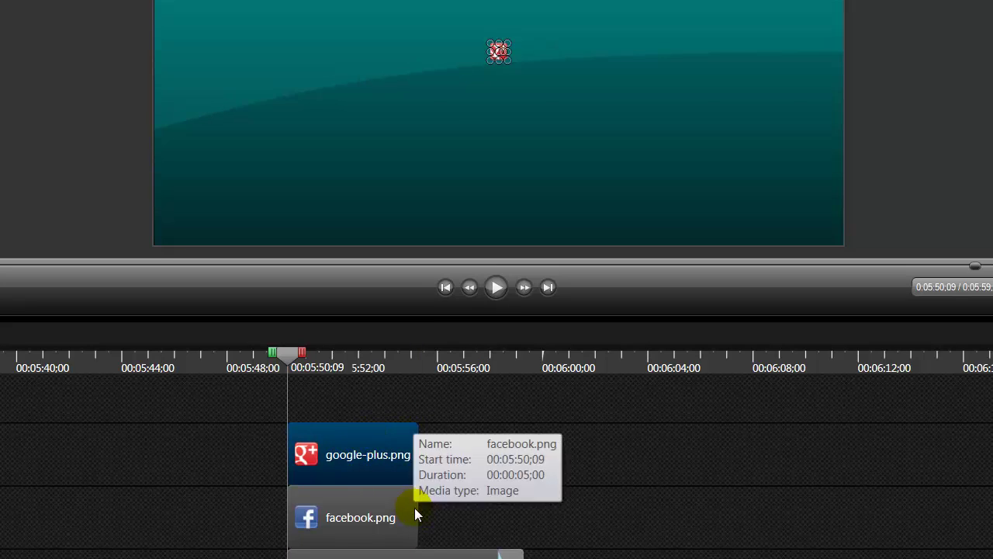
{"action": "left_click_drag", "start_coordinate": [416, 508], "coordinate": [503, 510]}
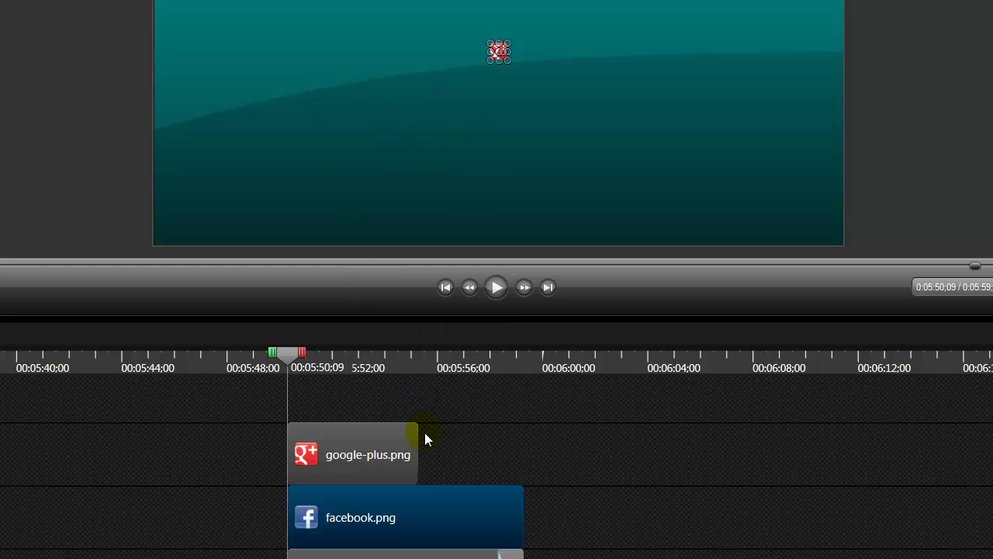
{"action": "left_click", "coordinate": [397, 433]}
{"action": "left_click_drag", "start_coordinate": [413, 437], "coordinate": [507, 448]}
Step: Move the Facebook and Google+ icons apart on the canvas so they no longer overlap
{"action": "left_click", "coordinate": [440, 505]}
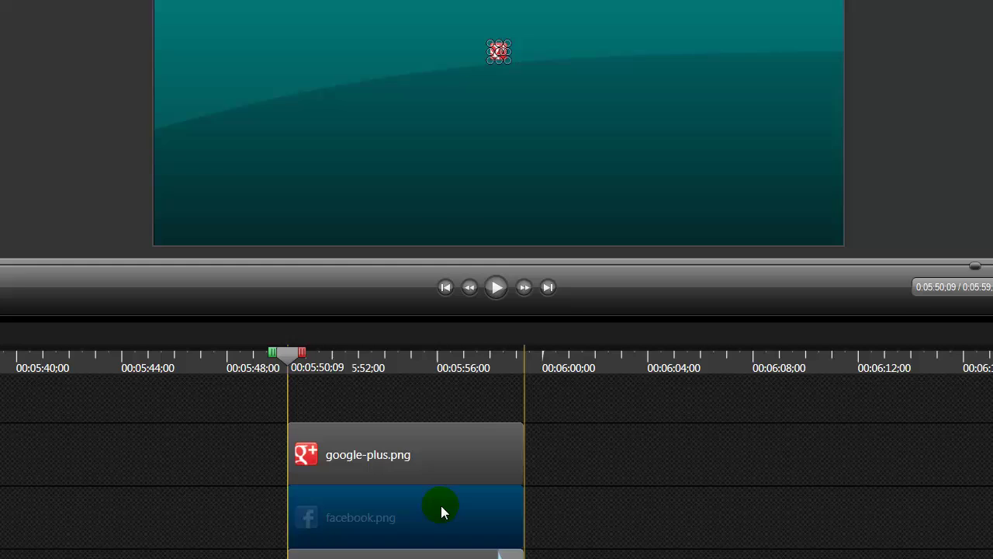
{"action": "left_click_drag", "start_coordinate": [498, 52], "coordinate": [560, 138]}
{"action": "left_click", "coordinate": [500, 55]}
{"action": "left_click_drag", "start_coordinate": [475, 89], "coordinate": [499, 169]}
{"action": "left_click_drag", "start_coordinate": [560, 140], "coordinate": [410, 122]}
Step: Move Google+ aside and enlarge the Facebook icon to about 78 px square
{"action": "left_click", "coordinate": [496, 169]}
{"action": "left_click_drag", "start_coordinate": [496, 169], "coordinate": [531, 117]}
{"action": "left_click", "coordinate": [409, 122]}
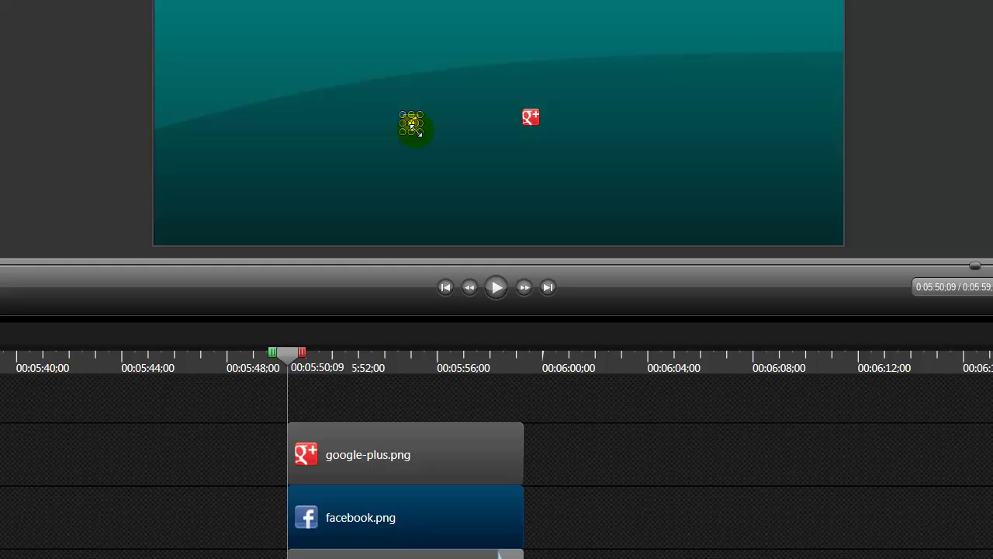
{"action": "left_click_drag", "start_coordinate": [417, 136], "coordinate": [440, 152]}
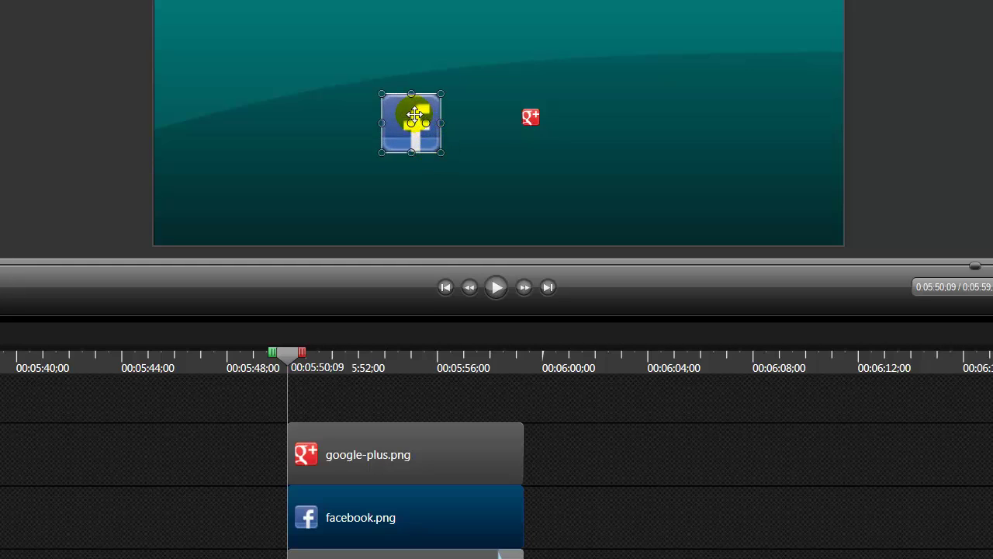
{"action": "left_click_drag", "start_coordinate": [414, 114], "coordinate": [426, 118]}
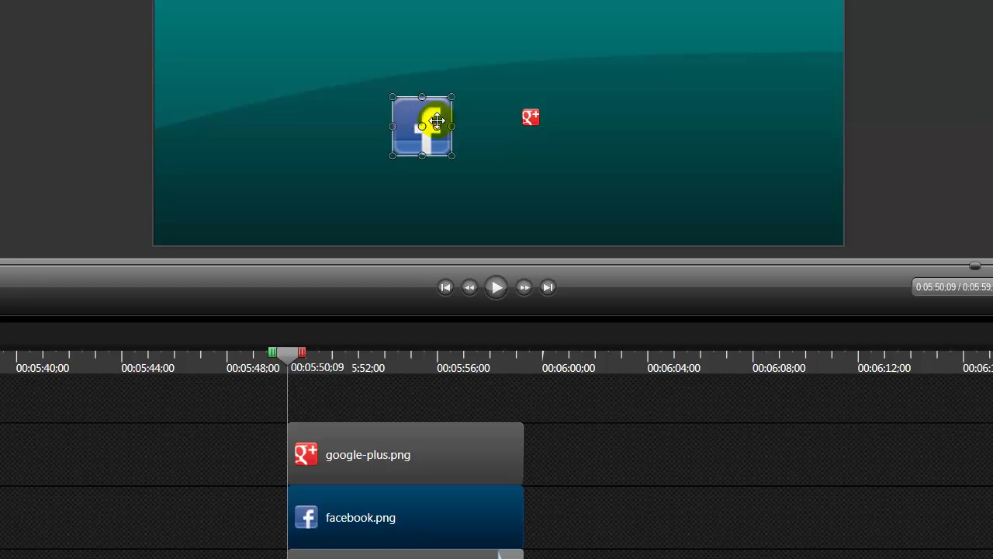
Step: Resize the Google+ icon to match and set both icons level, side by side
{"action": "left_click", "coordinate": [530, 118]}
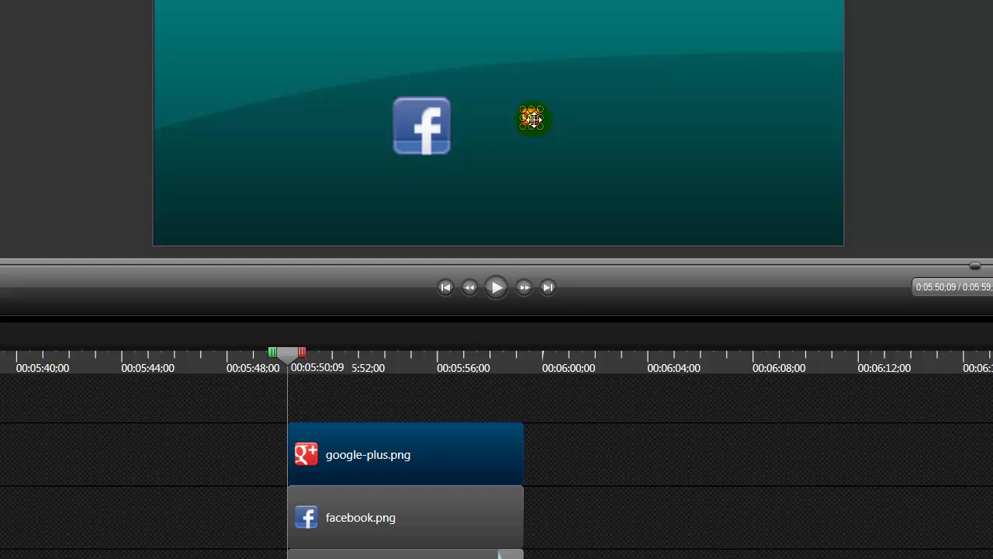
{"action": "left_click_drag", "start_coordinate": [539, 119], "coordinate": [504, 140]}
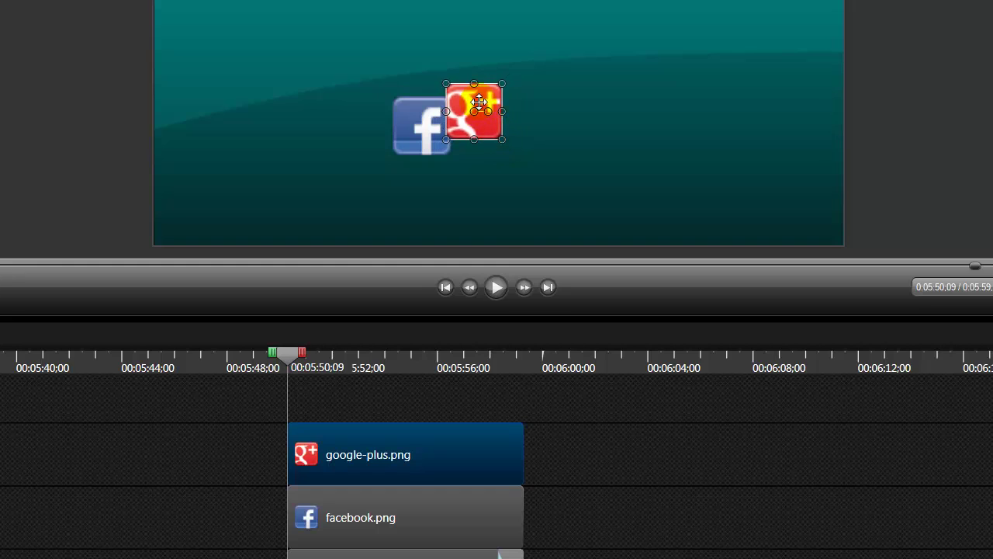
{"action": "left_click_drag", "start_coordinate": [482, 103], "coordinate": [560, 139]}
{"action": "left_click", "coordinate": [424, 130]}
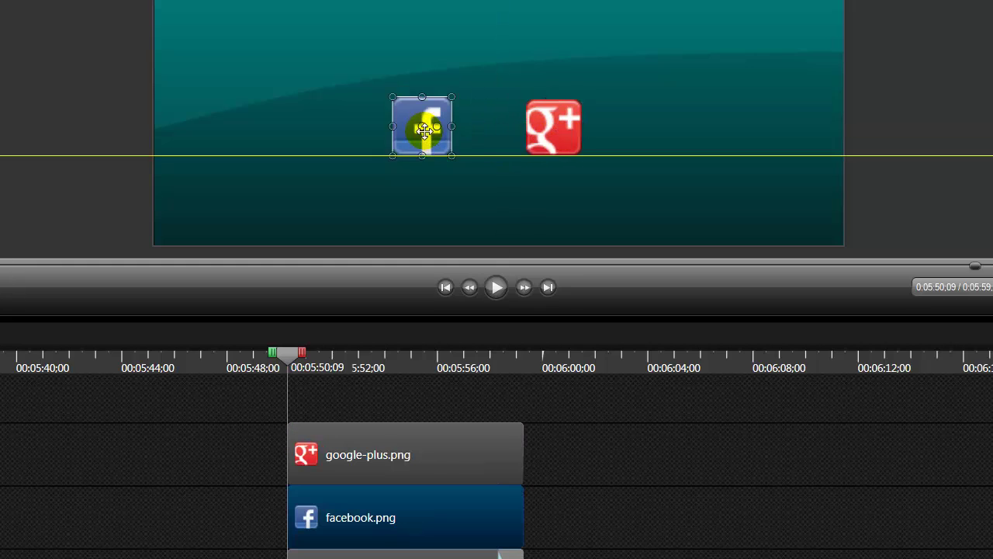
{"action": "left_click_drag", "start_coordinate": [424, 131], "coordinate": [454, 132]}
{"action": "left_click_drag", "start_coordinate": [539, 130], "coordinate": [527, 130]}
Step: Scrub from the title card start to the icon clips' end at 0:05:59:09 and select facebook.png
{"action": "left_click", "coordinate": [443, 553]}
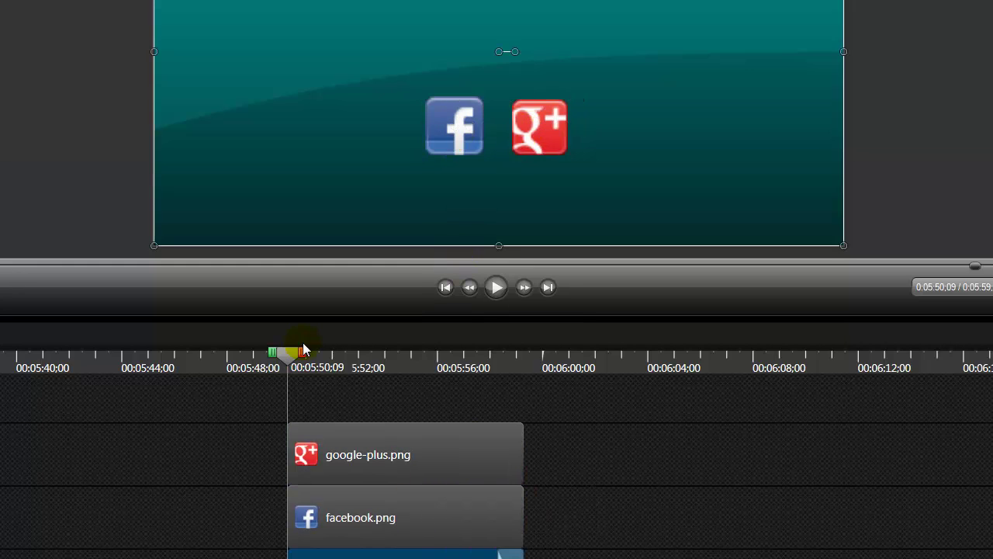
{"action": "left_click_drag", "start_coordinate": [303, 350], "coordinate": [285, 367]}
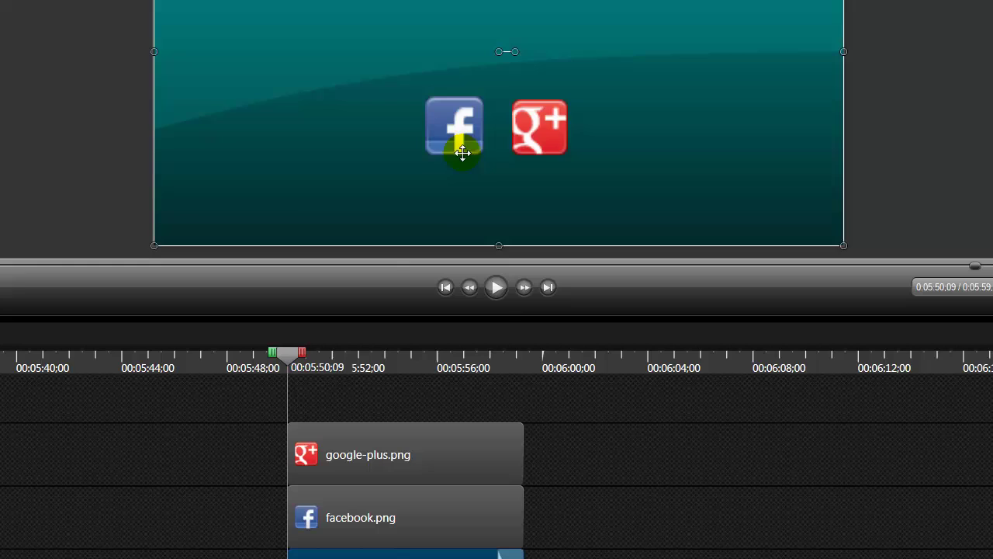
{"action": "left_click_drag", "start_coordinate": [291, 361], "coordinate": [488, 368]}
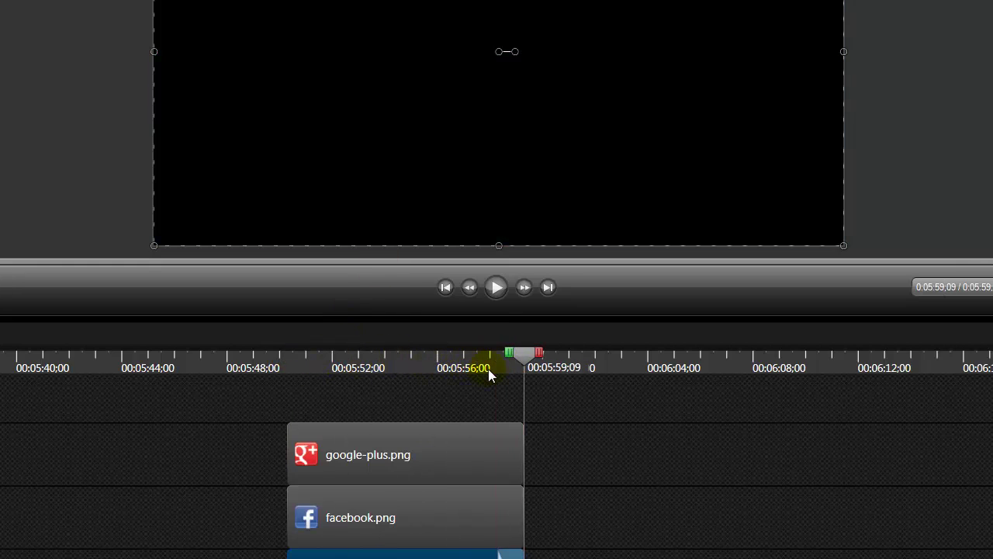
{"action": "left_click", "coordinate": [396, 518]}
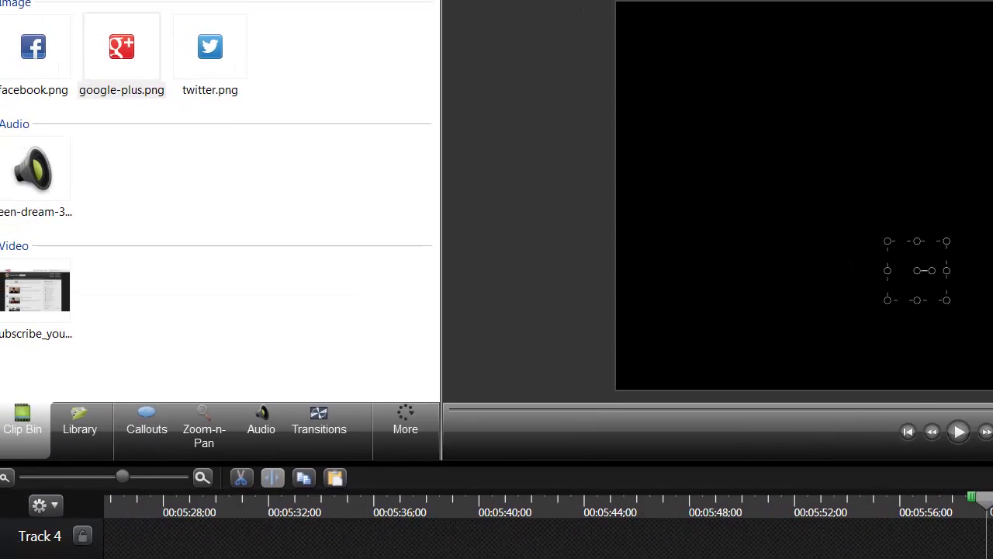
Step: Add a Visual Properties animation spanning the whole facebook.png clip, then one to google-plus.png
{"action": "left_click", "coordinate": [417, 441]}
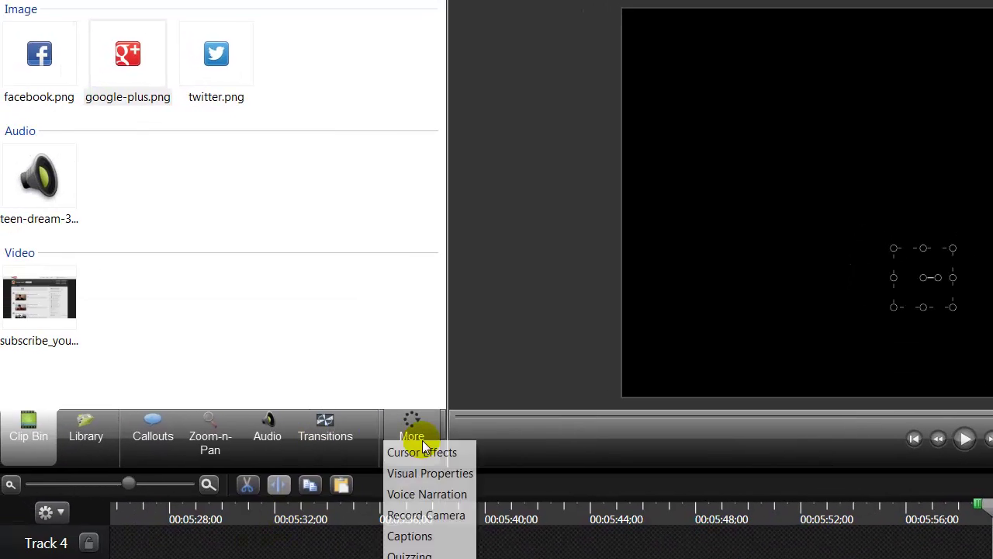
{"action": "left_click", "coordinate": [421, 482]}
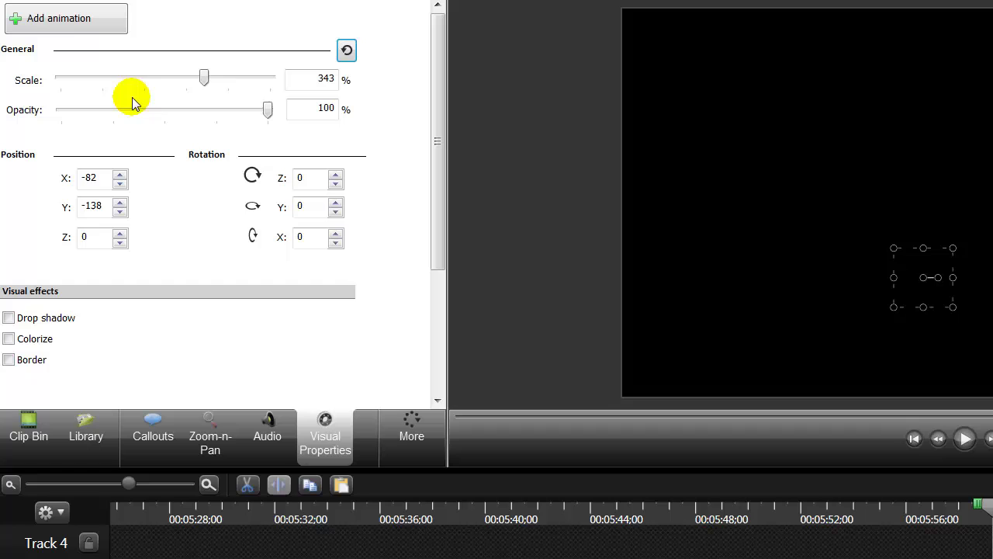
{"action": "left_click", "coordinate": [61, 26]}
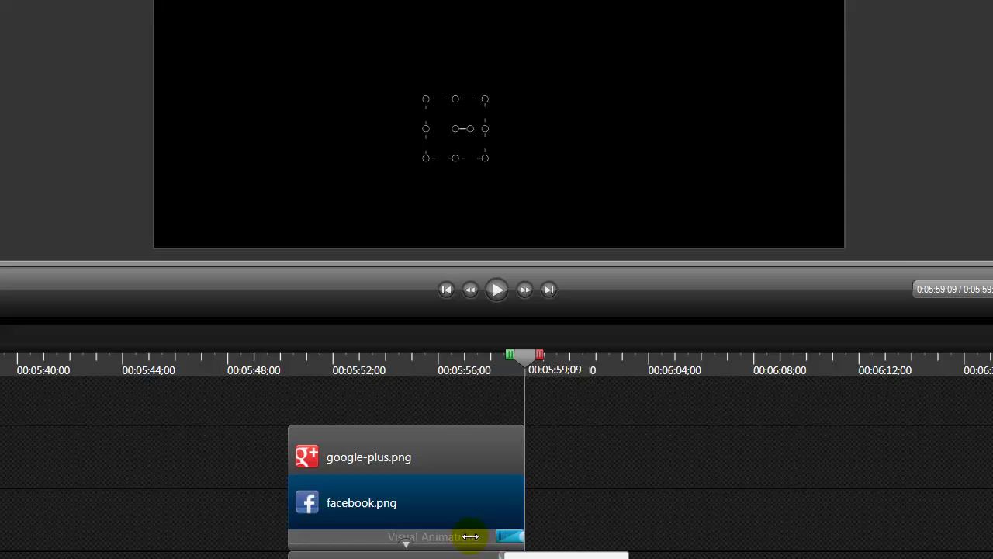
{"action": "left_click_drag", "start_coordinate": [471, 536], "coordinate": [139, 546]}
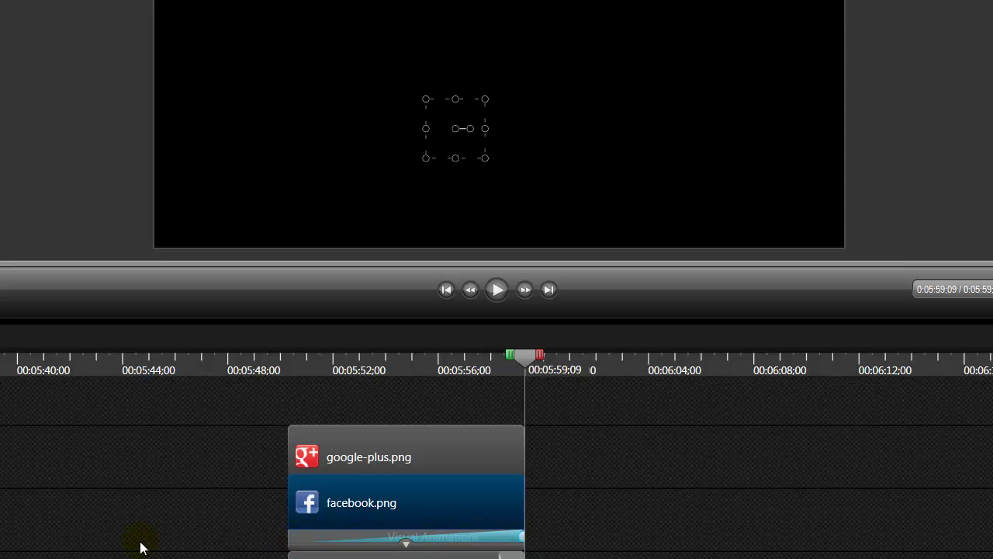
{"action": "left_click", "coordinate": [479, 452]}
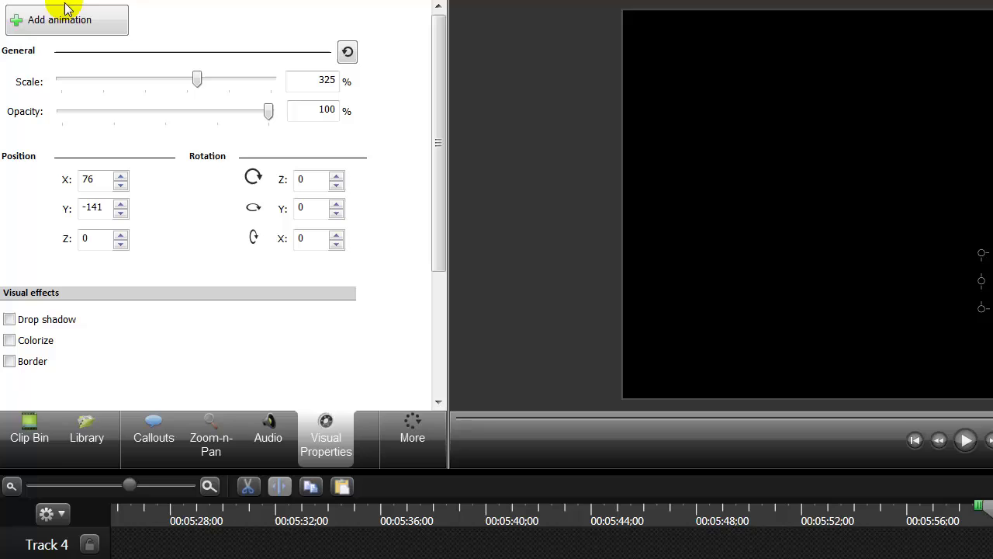
{"action": "left_click", "coordinate": [65, 17]}
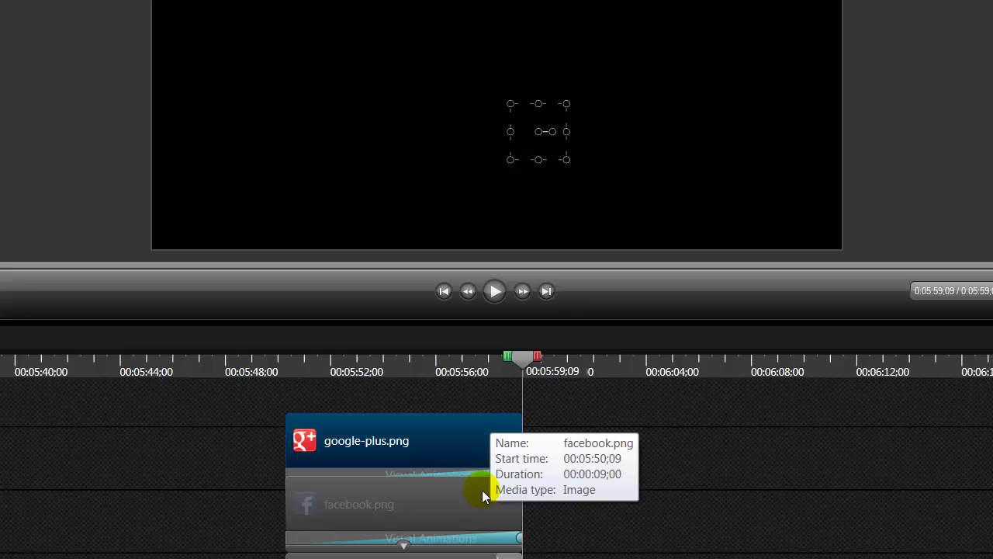
Step: Rotate the Facebook icon around its centre at the end of its animation
{"action": "left_click", "coordinate": [474, 512]}
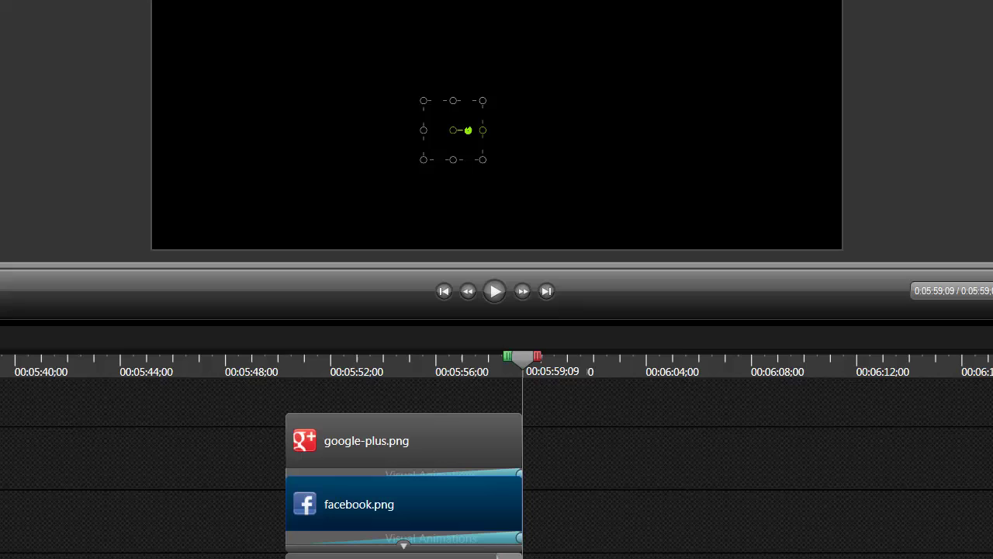
{"action": "mouse_move", "coordinate": [468, 131]}
{"action": "left_mouse_down"}
{"action": "mouse_move", "coordinate": [446, 142]}
{"action": "mouse_move", "coordinate": [441, 122]}
{"action": "mouse_move", "coordinate": [461, 117]}
{"action": "mouse_move", "coordinate": [465, 133]}
{"action": "left_mouse_up"}
{"action": "right_click", "coordinate": [402, 144]}
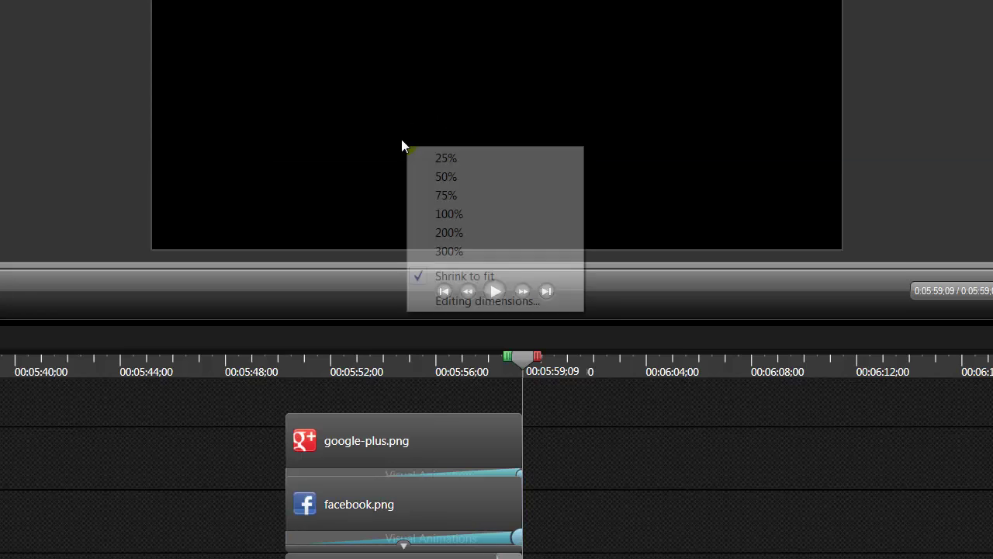
{"action": "left_click", "coordinate": [415, 509]}
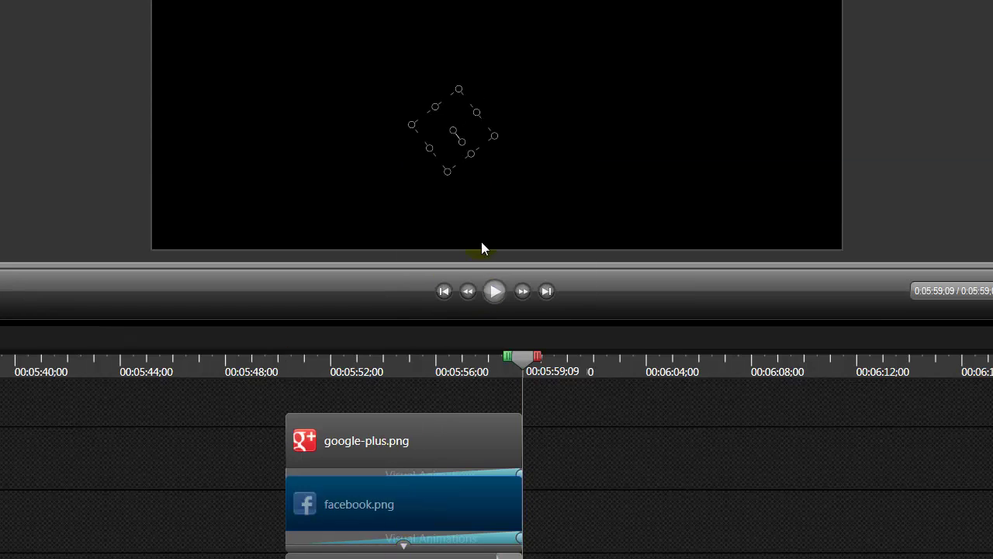
{"action": "mouse_move", "coordinate": [462, 142]}
{"action": "left_mouse_down"}
{"action": "mouse_move", "coordinate": [446, 139]}
{"action": "mouse_move", "coordinate": [439, 124]}
{"action": "mouse_move", "coordinate": [459, 113]}
{"action": "mouse_move", "coordinate": [468, 129]}
{"action": "mouse_move", "coordinate": [459, 142]}
{"action": "mouse_move", "coordinate": [439, 127]}
{"action": "mouse_move", "coordinate": [461, 116]}
{"action": "mouse_move", "coordinate": [467, 130]}
{"action": "left_mouse_up"}
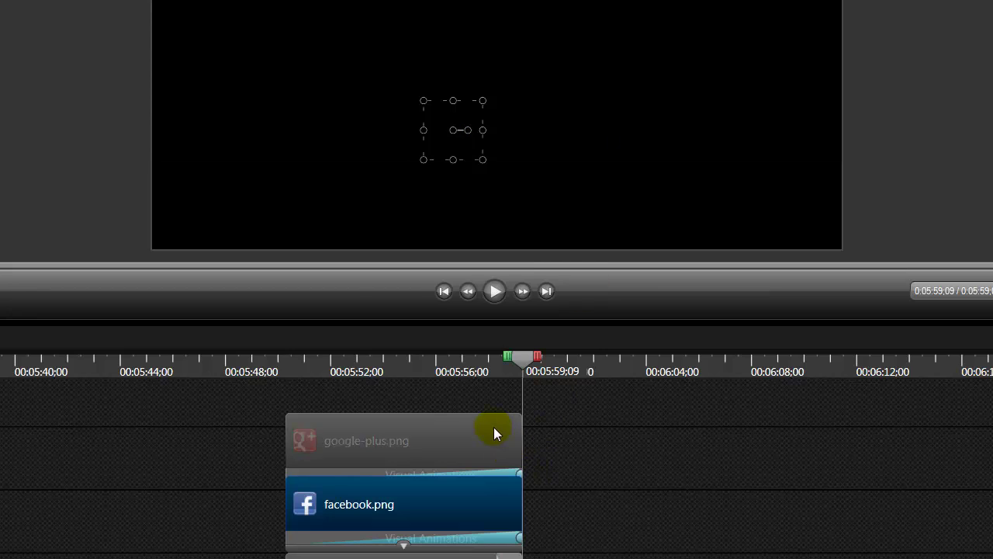
Step: Rotate the Google+ icon the opposite way, then play the icon clips' span to check both spins
{"action": "left_click", "coordinate": [463, 430]}
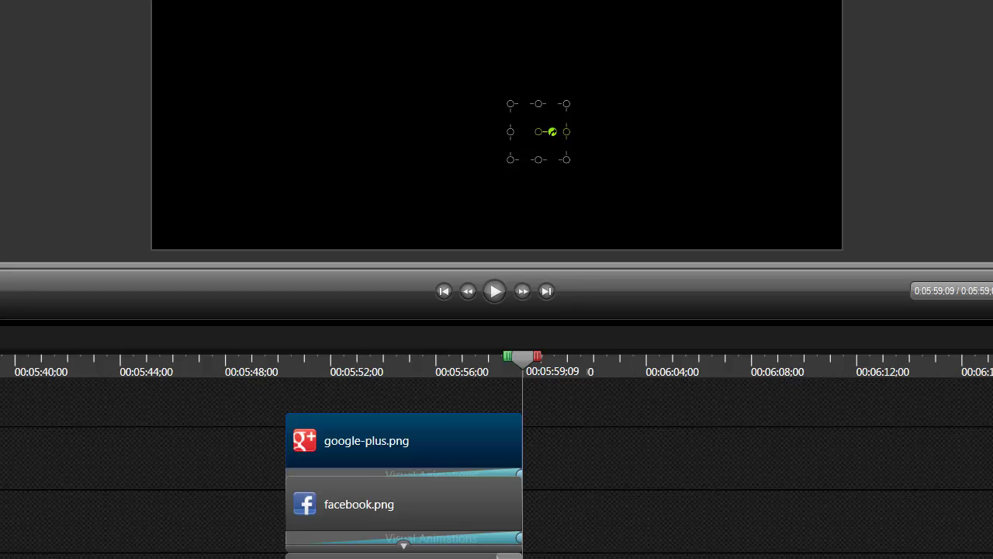
{"action": "mouse_move", "coordinate": [551, 132]}
{"action": "left_mouse_down"}
{"action": "mouse_move", "coordinate": [535, 118]}
{"action": "mouse_move", "coordinate": [530, 142]}
{"action": "mouse_move", "coordinate": [552, 133]}
{"action": "mouse_move", "coordinate": [538, 117]}
{"action": "mouse_move", "coordinate": [525, 132]}
{"action": "mouse_move", "coordinate": [532, 142]}
{"action": "mouse_move", "coordinate": [547, 137]}
{"action": "mouse_move", "coordinate": [539, 117]}
{"action": "mouse_move", "coordinate": [526, 132]}
{"action": "mouse_move", "coordinate": [537, 145]}
{"action": "mouse_move", "coordinate": [552, 132]}
{"action": "left_mouse_up"}
{"action": "left_click_drag", "start_coordinate": [509, 356], "coordinate": [310, 370]}
{"action": "left_click", "coordinate": [495, 291]}
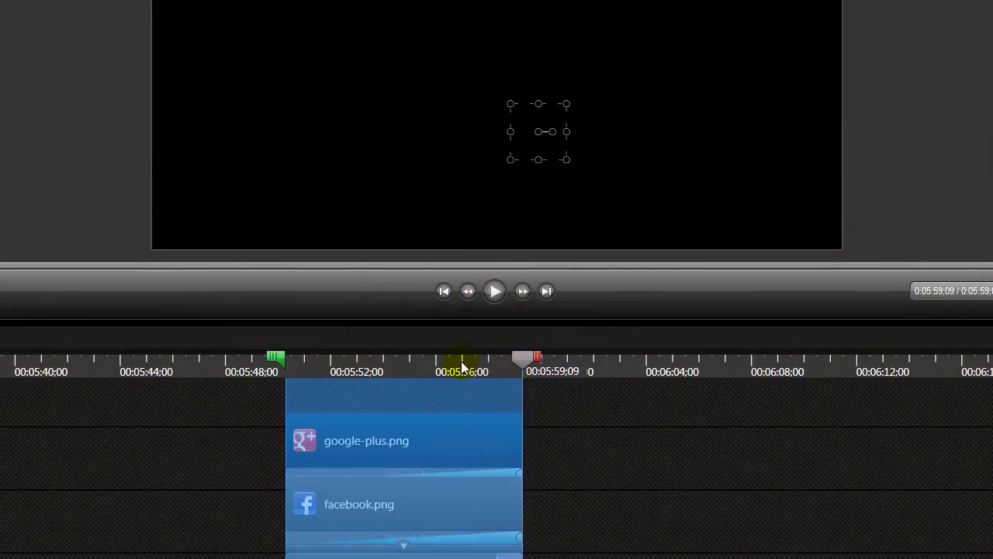
Step: Shorten the Google+ animation so the icon is upright by 00:05:52;00, then return to the clip start
{"action": "left_click", "coordinate": [461, 361]}
{"action": "left_click_drag", "start_coordinate": [461, 361], "coordinate": [437, 360]}
{"action": "left_click", "coordinate": [389, 357]}
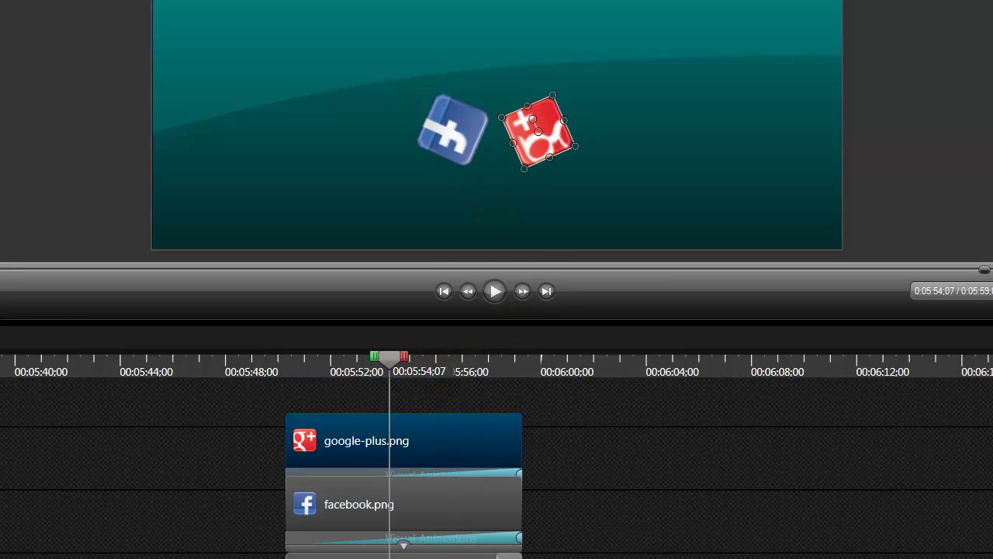
{"action": "left_click_drag", "start_coordinate": [388, 357], "coordinate": [331, 357]}
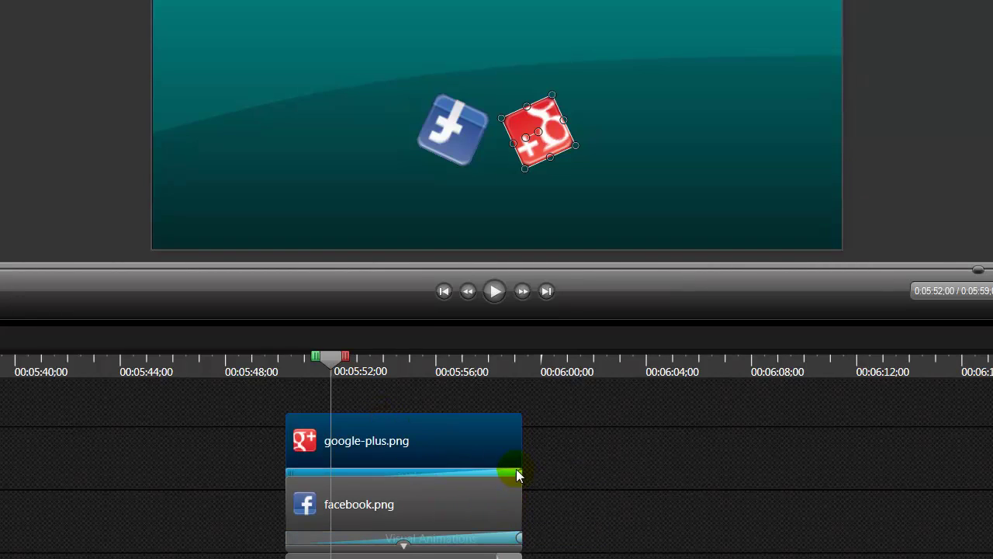
{"action": "left_click_drag", "start_coordinate": [517, 471], "coordinate": [438, 472]}
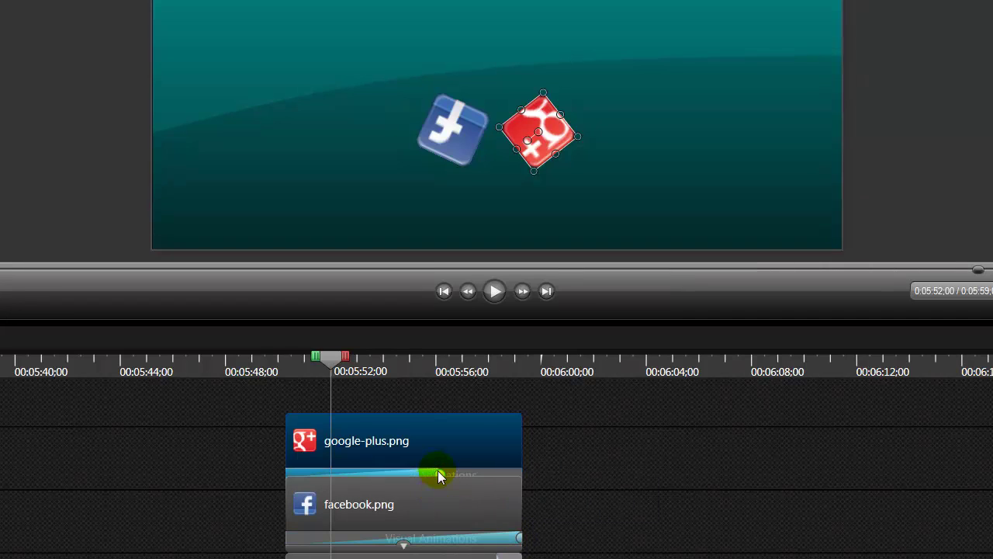
{"action": "left_click_drag", "start_coordinate": [437, 471], "coordinate": [407, 471]}
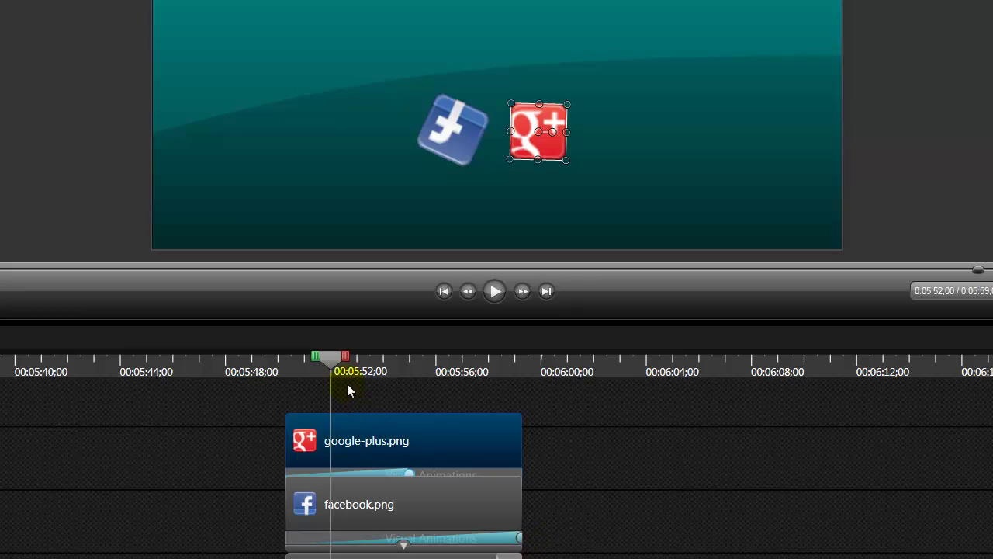
{"action": "left_click_drag", "start_coordinate": [333, 360], "coordinate": [490, 371]}
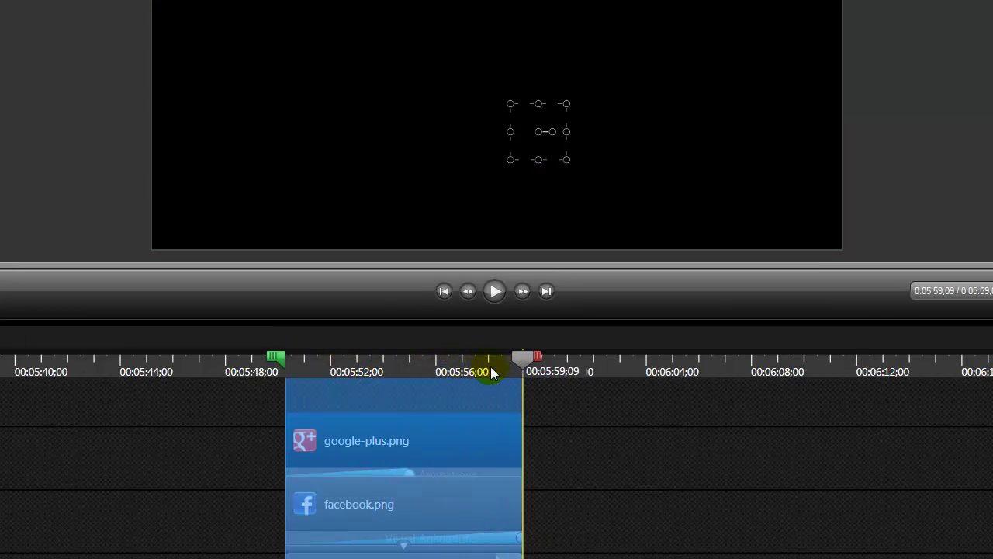
Step: Preview the title card, then scrub back to check the Facebook and Google+ icons mid-spin
{"action": "left_click", "coordinate": [494, 293]}
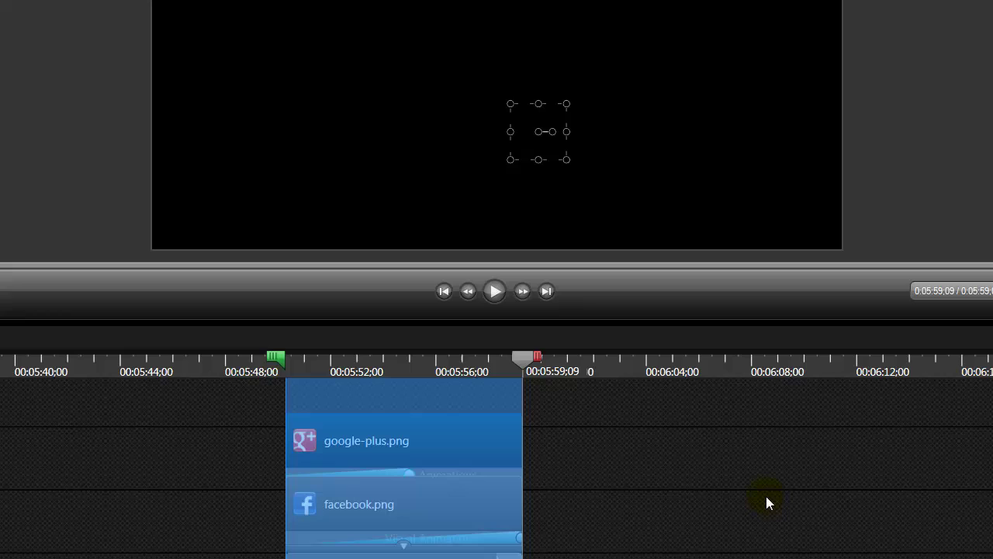
{"action": "left_click_drag", "start_coordinate": [488, 370], "coordinate": [286, 356]}
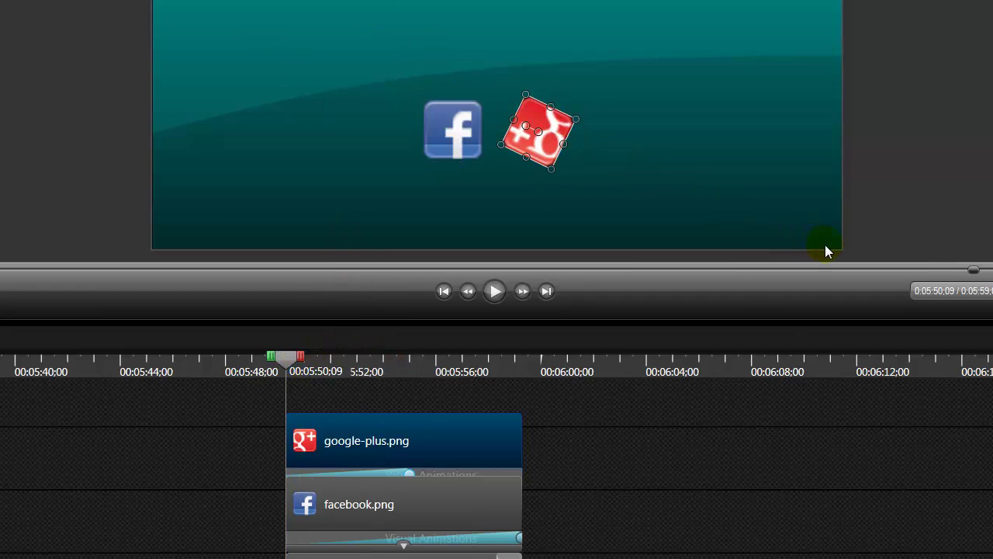